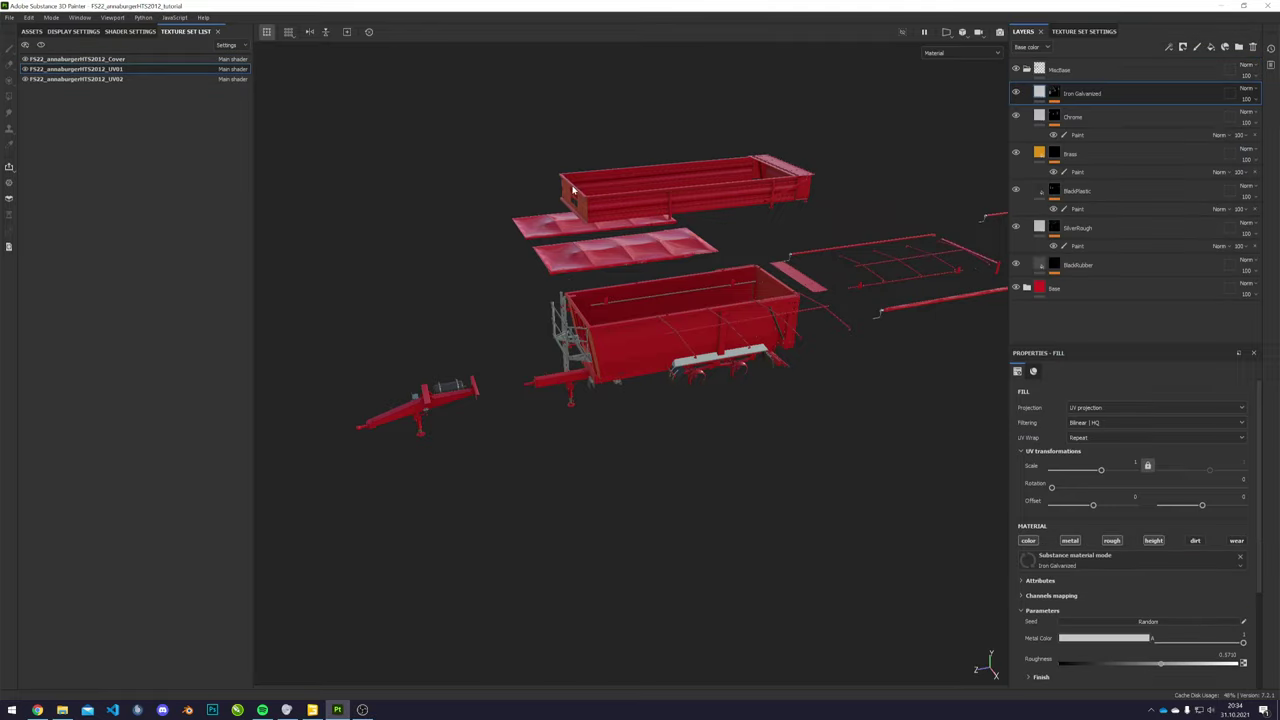
- Collapse the topmost layer folder and look over the trailer's side and front end
left_click(1027, 70)
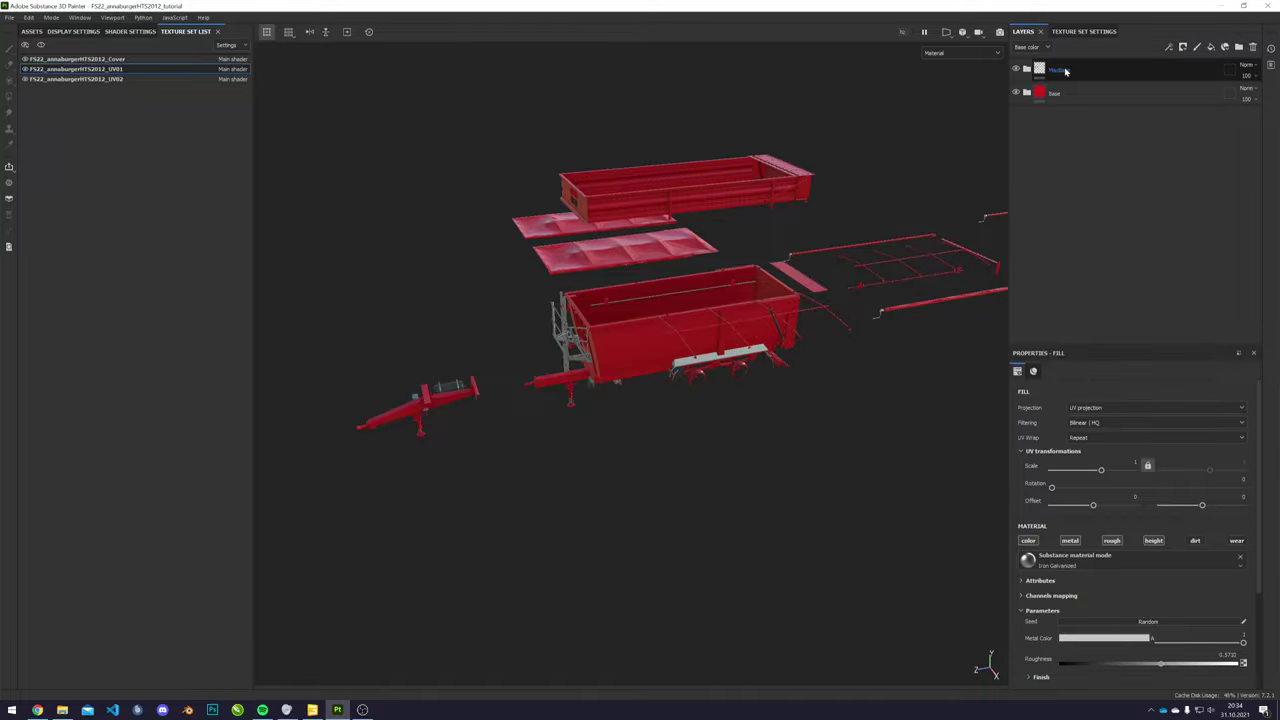
scroll(571, 354, "up", 5)
left_click_drag(571, 354, 714, 275, "alt")
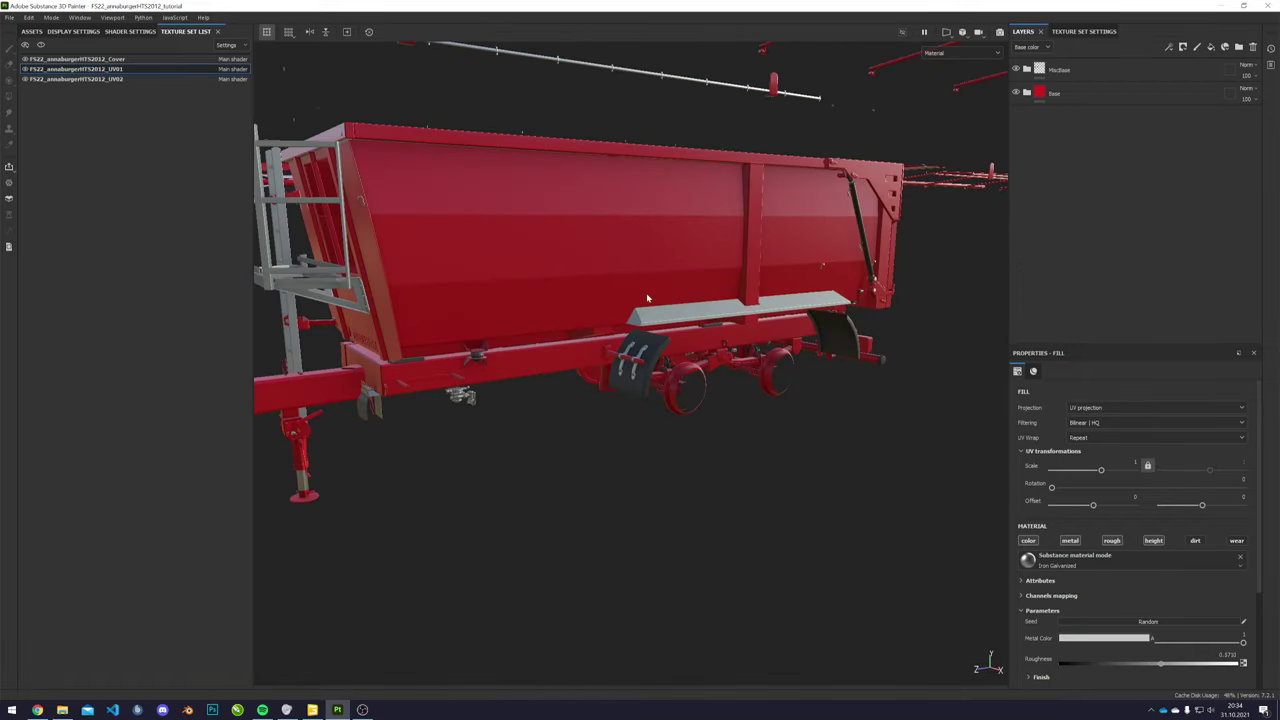
left_click_drag(670, 357, 588, 405, "alt")
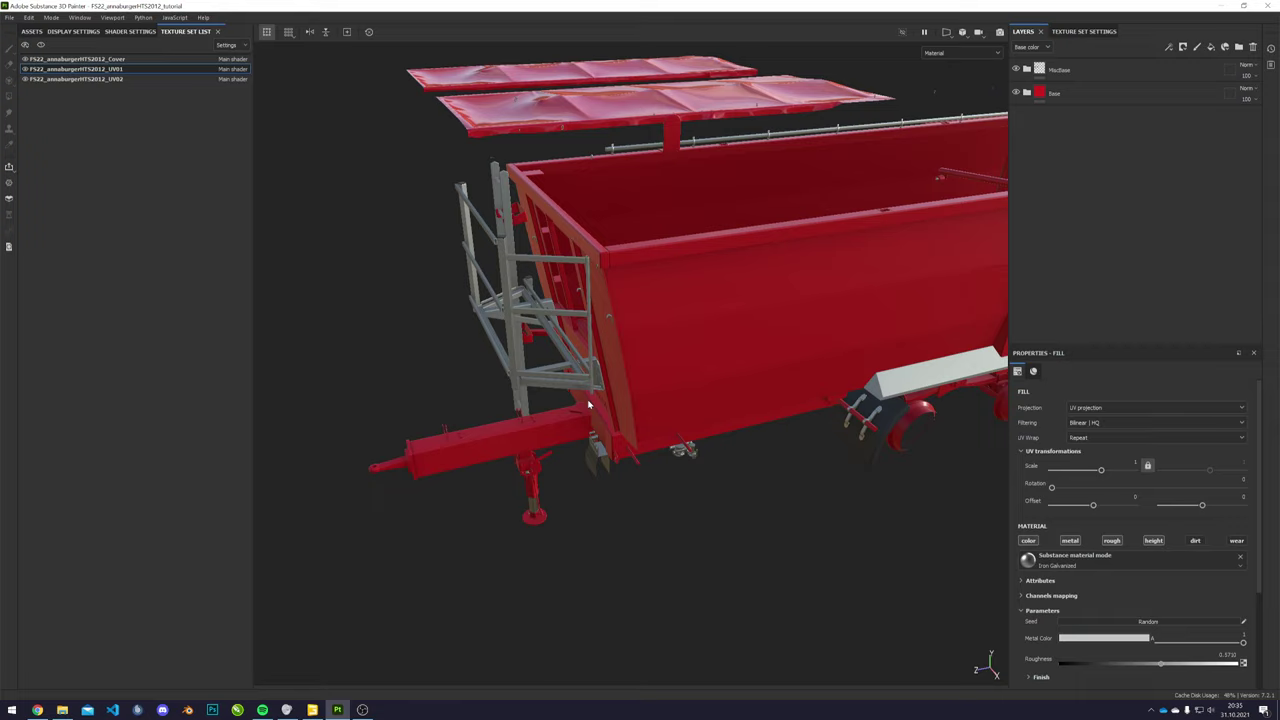
- Expand the Base folder and examine the red metal fill layer's material channels
left_click(1028, 94)
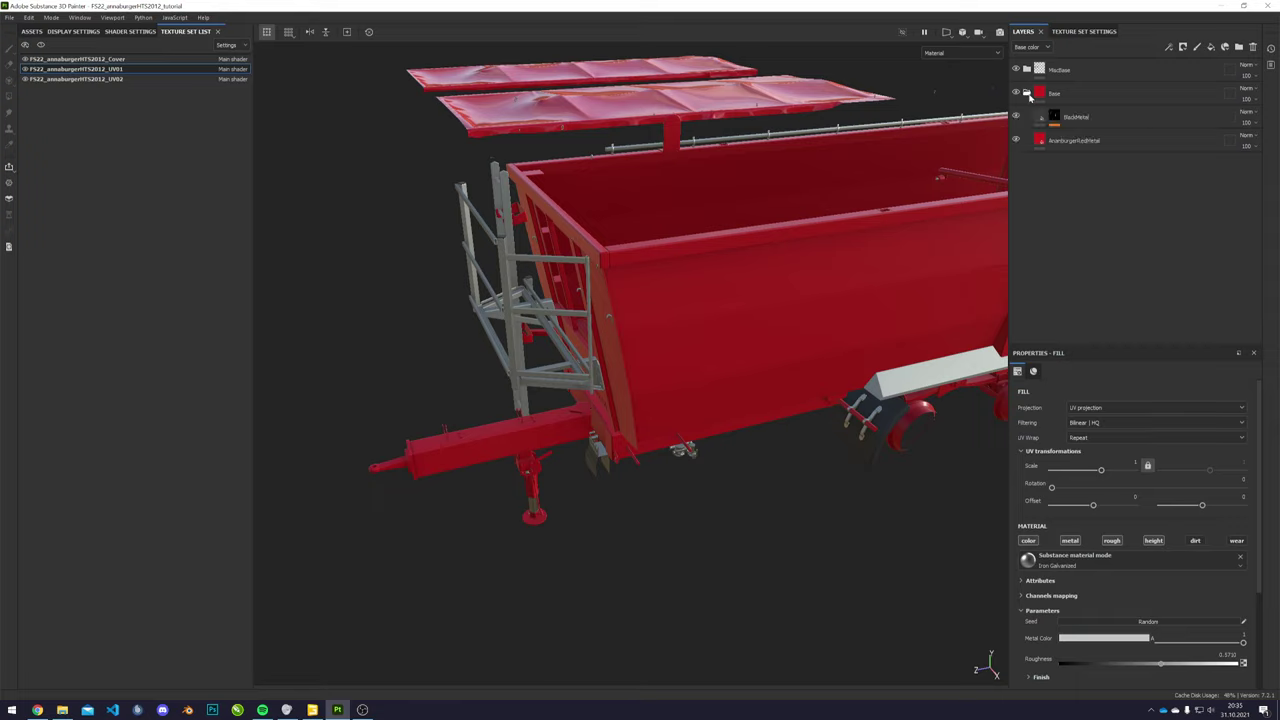
left_click(1078, 142)
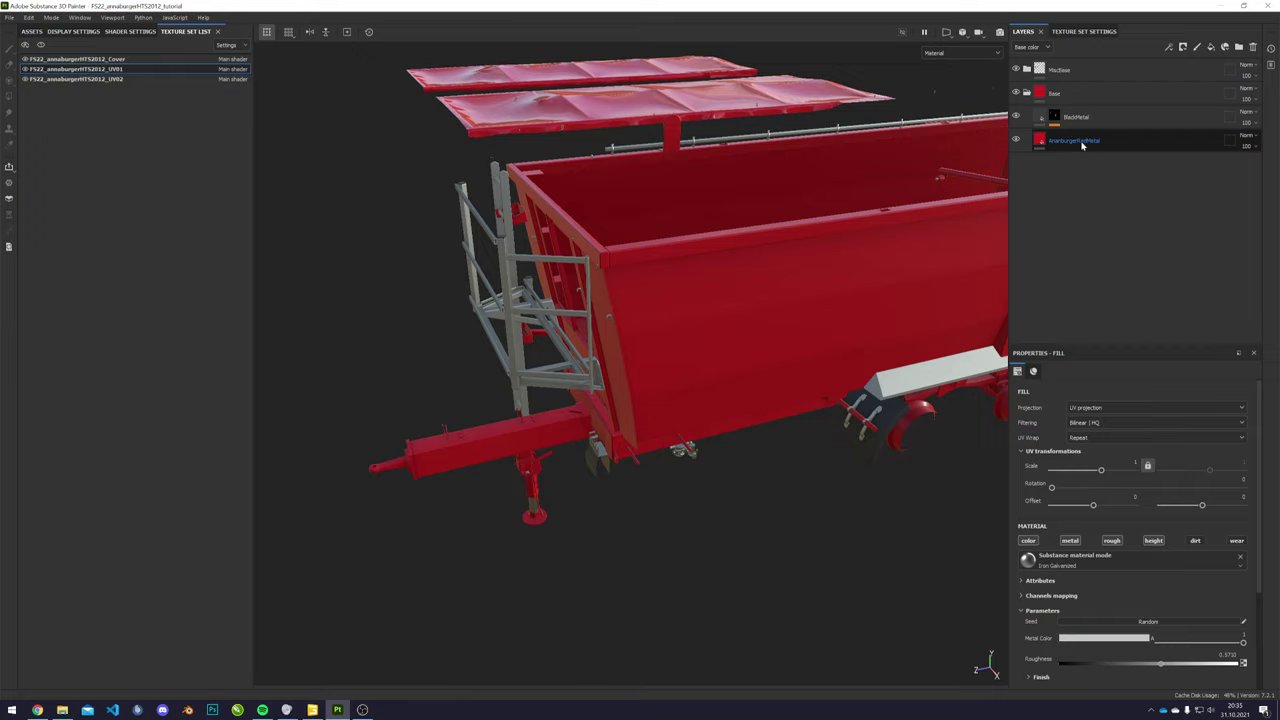
left_click(1081, 145)
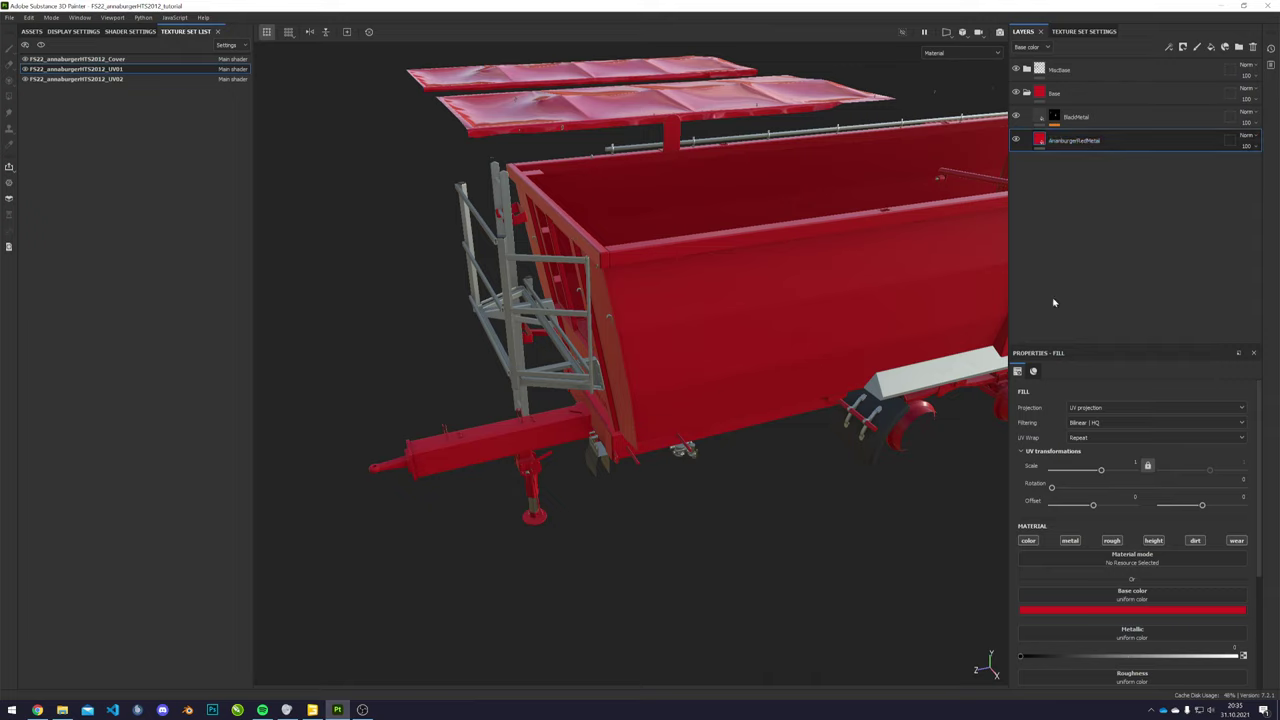
left_click_drag(1081, 347, 1081, 233)
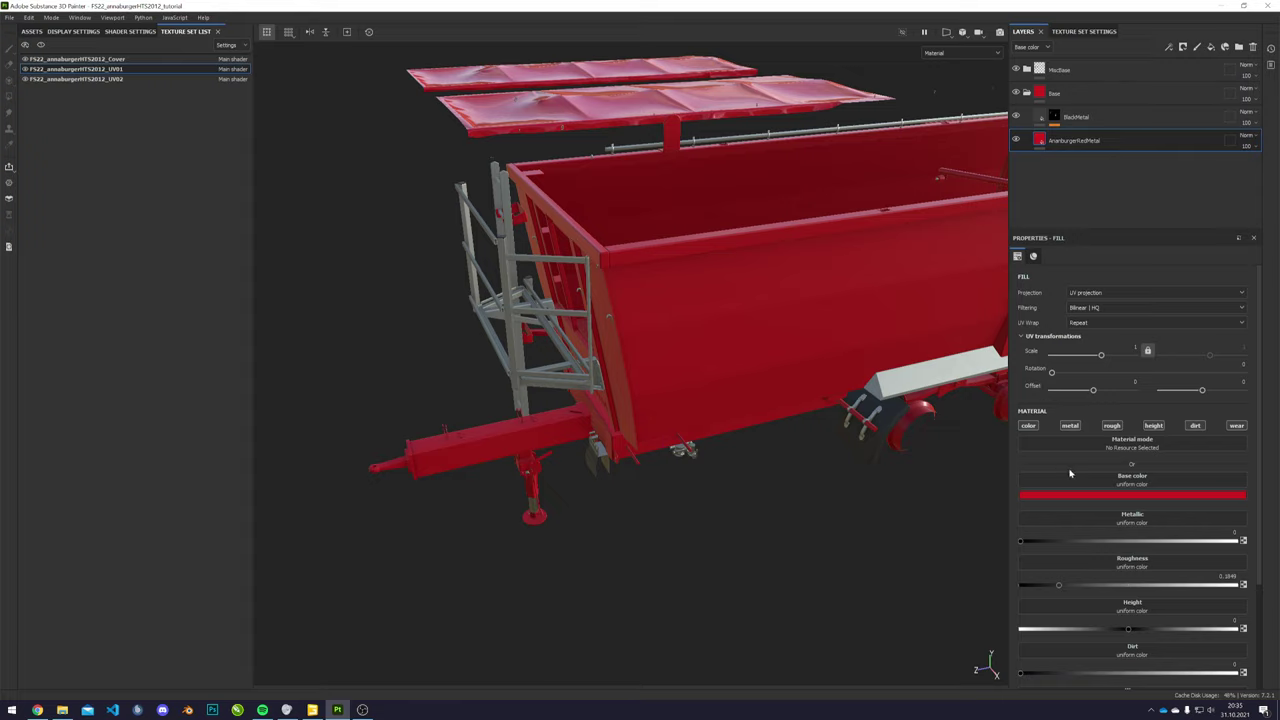
scroll(1229, 585, "down", 2)
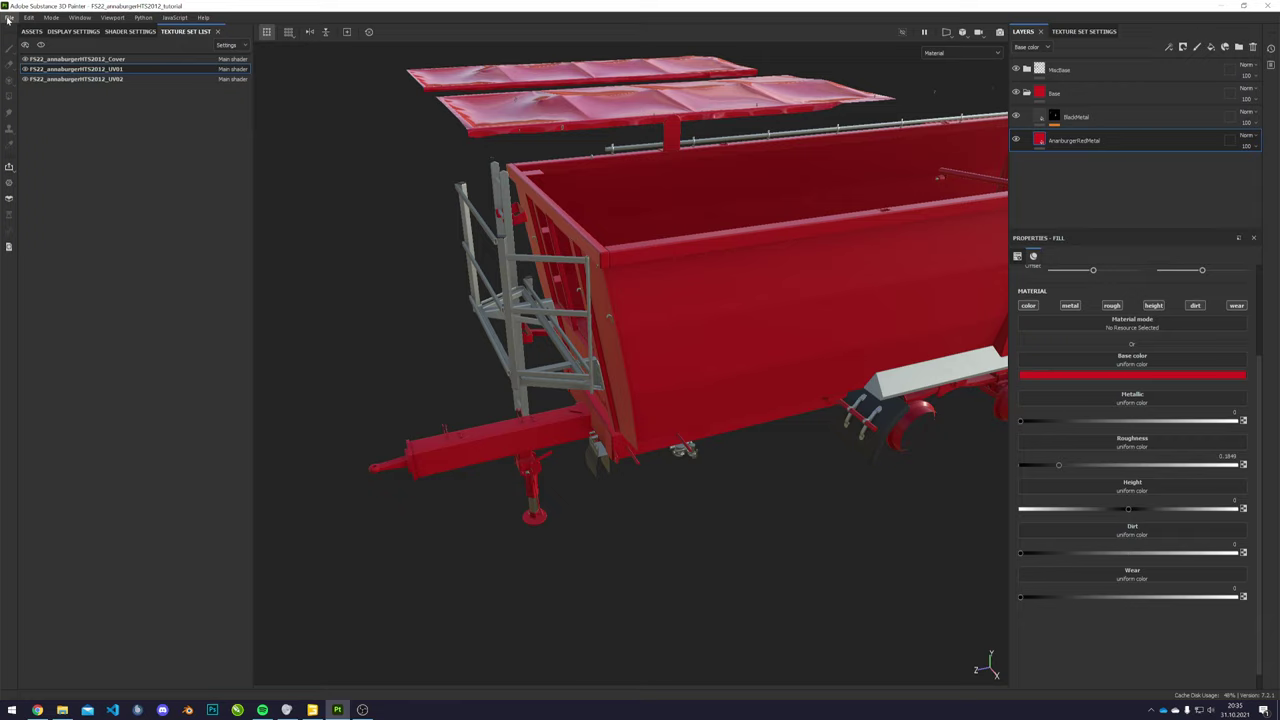
- Check the template offered for a new project and the channel list in the texture set settings
left_click(8, 18)
left_click(25, 30)
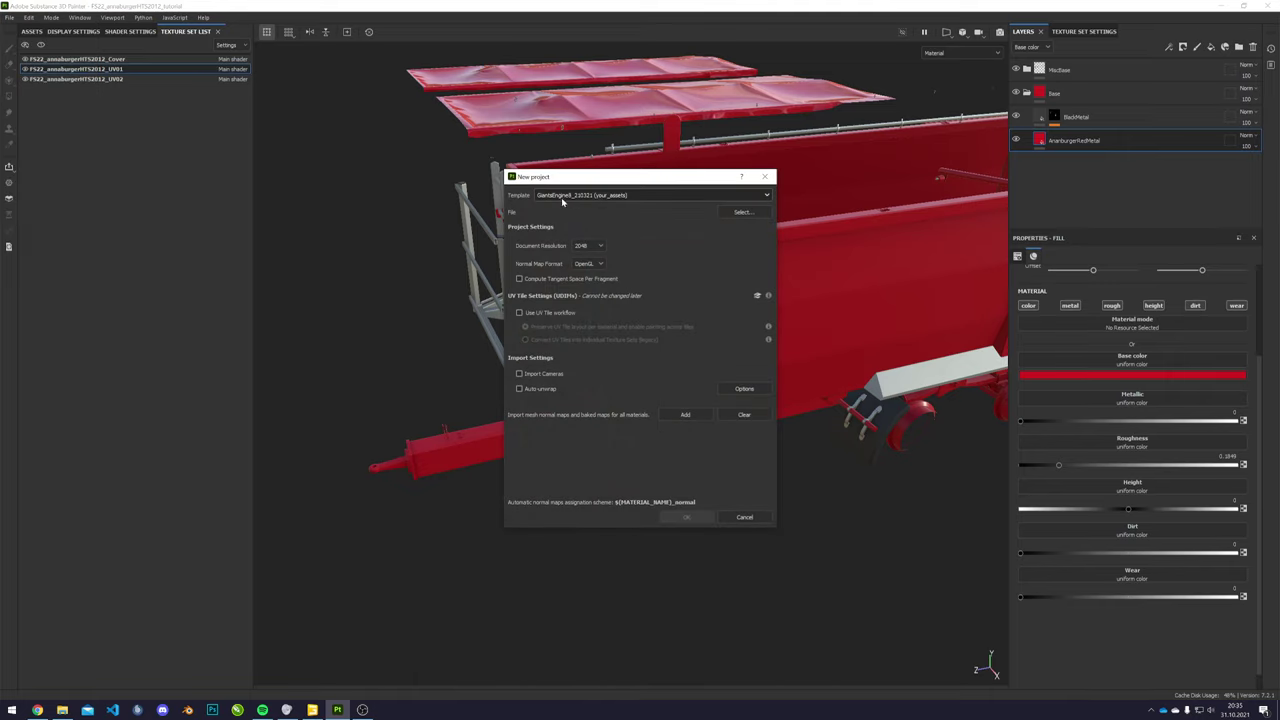
left_click(766, 177)
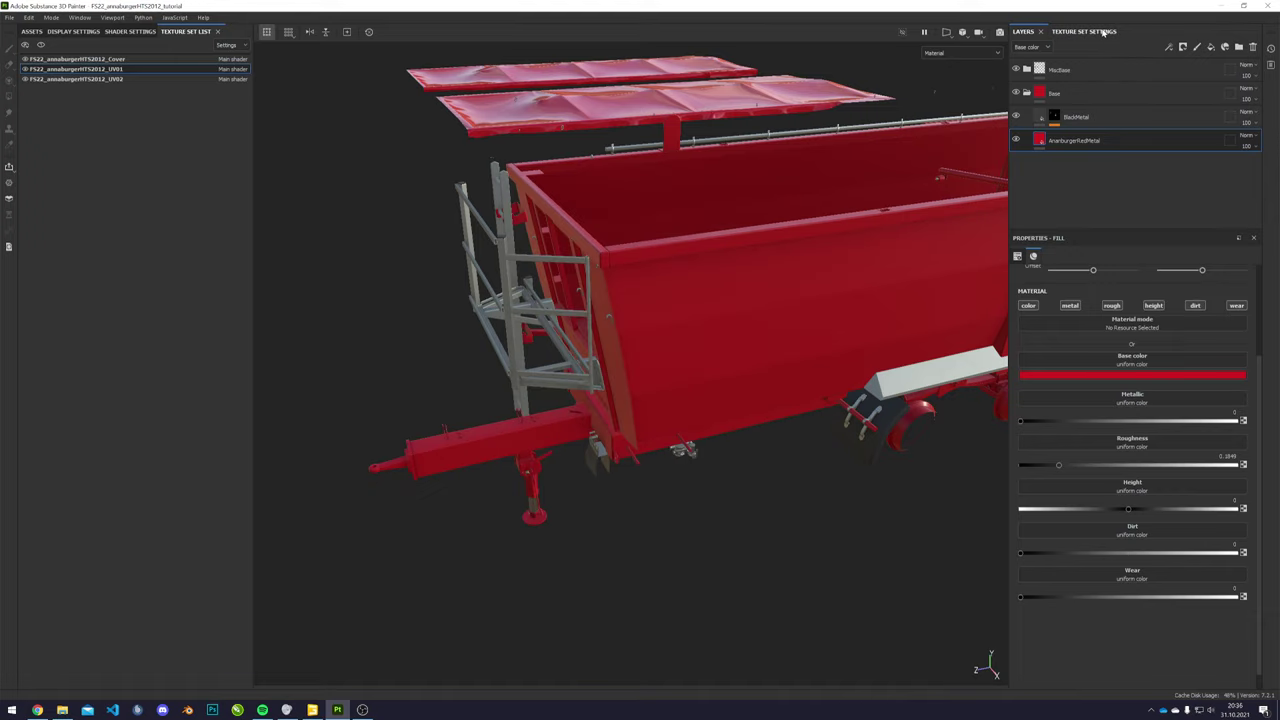
left_click(1084, 31)
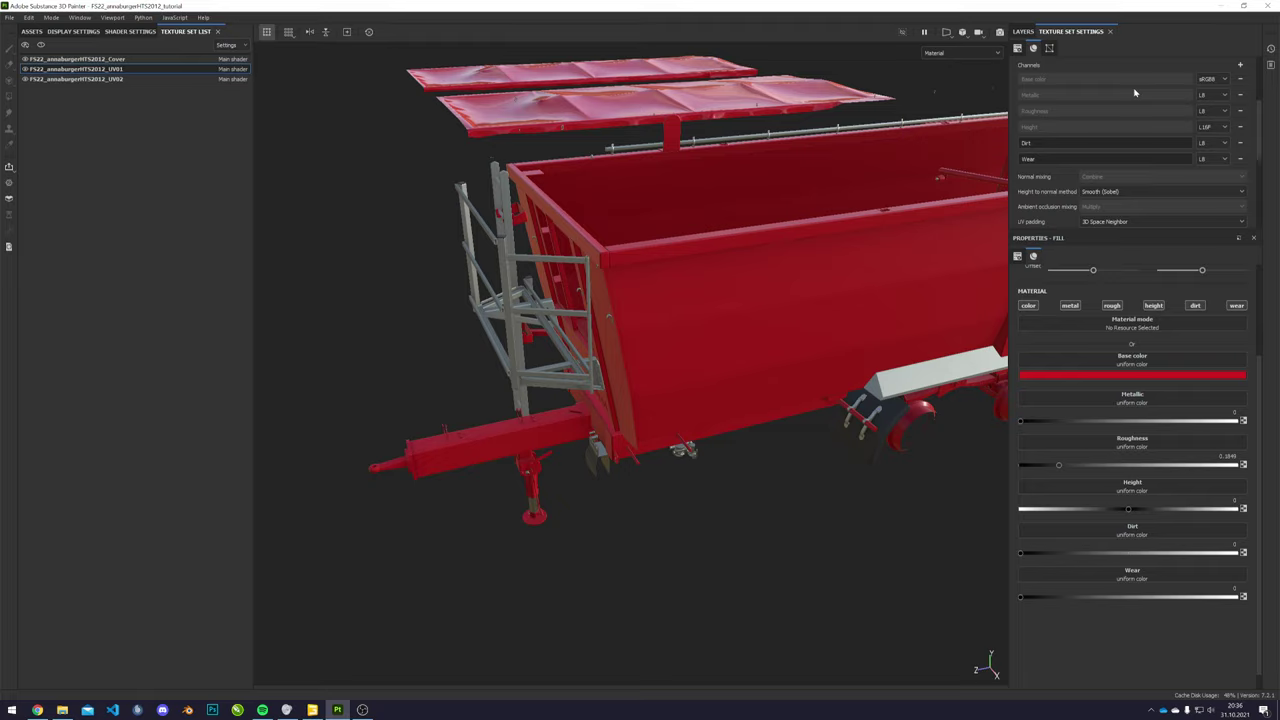
left_click(1039, 29)
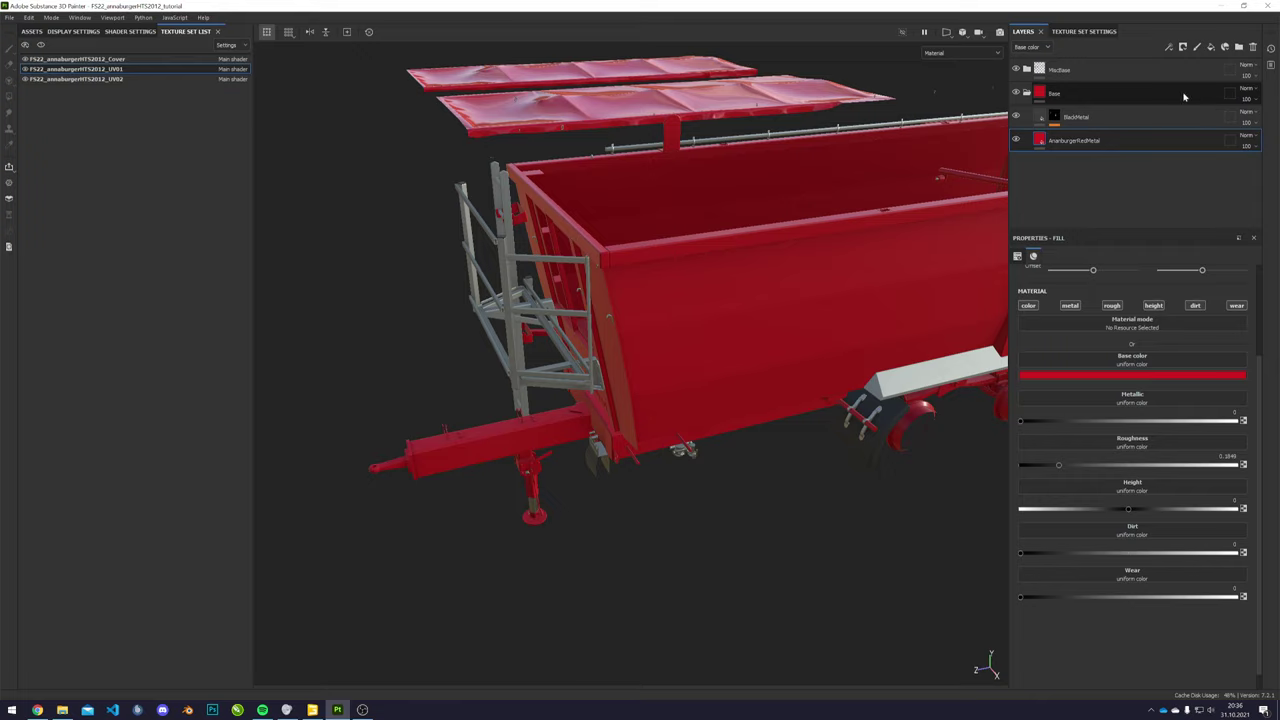
- Preview the Dirt channel of a temporary fill layer above the red metal layer, and delete that layer
double_click(1053, 141)
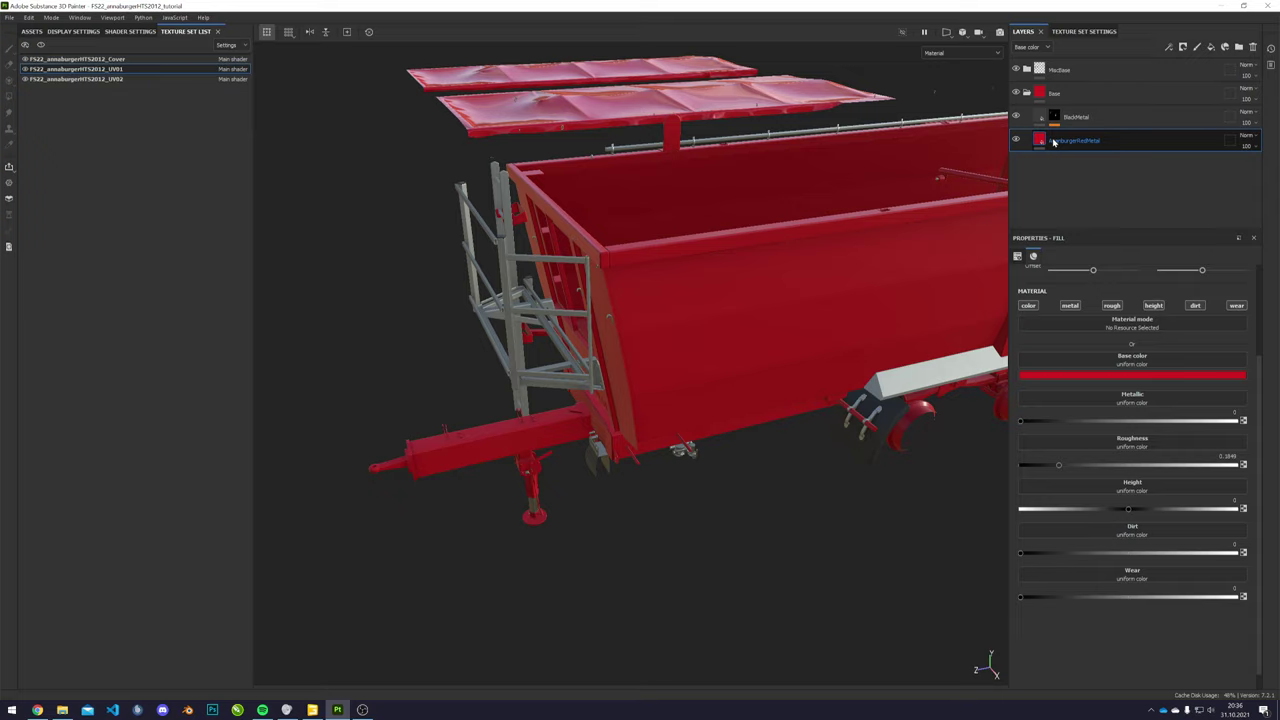
key("Return")
left_click(1210, 47)
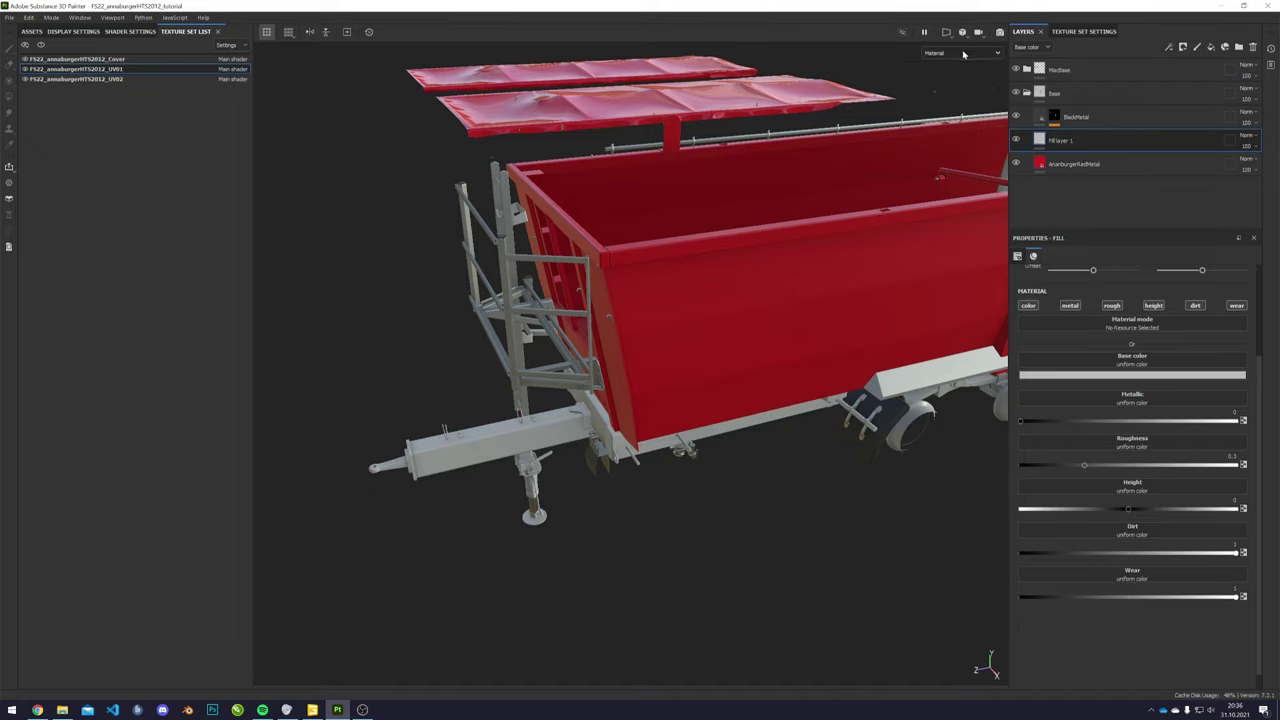
left_click(963, 54)
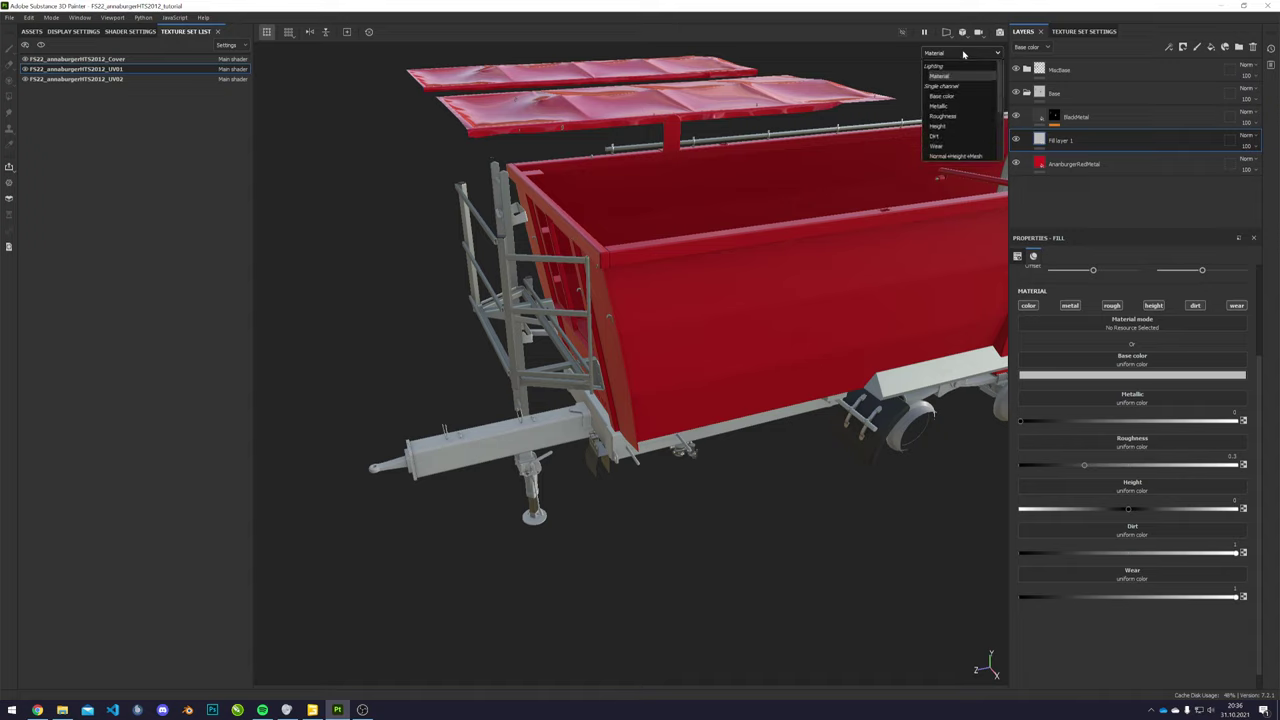
left_click(958, 138)
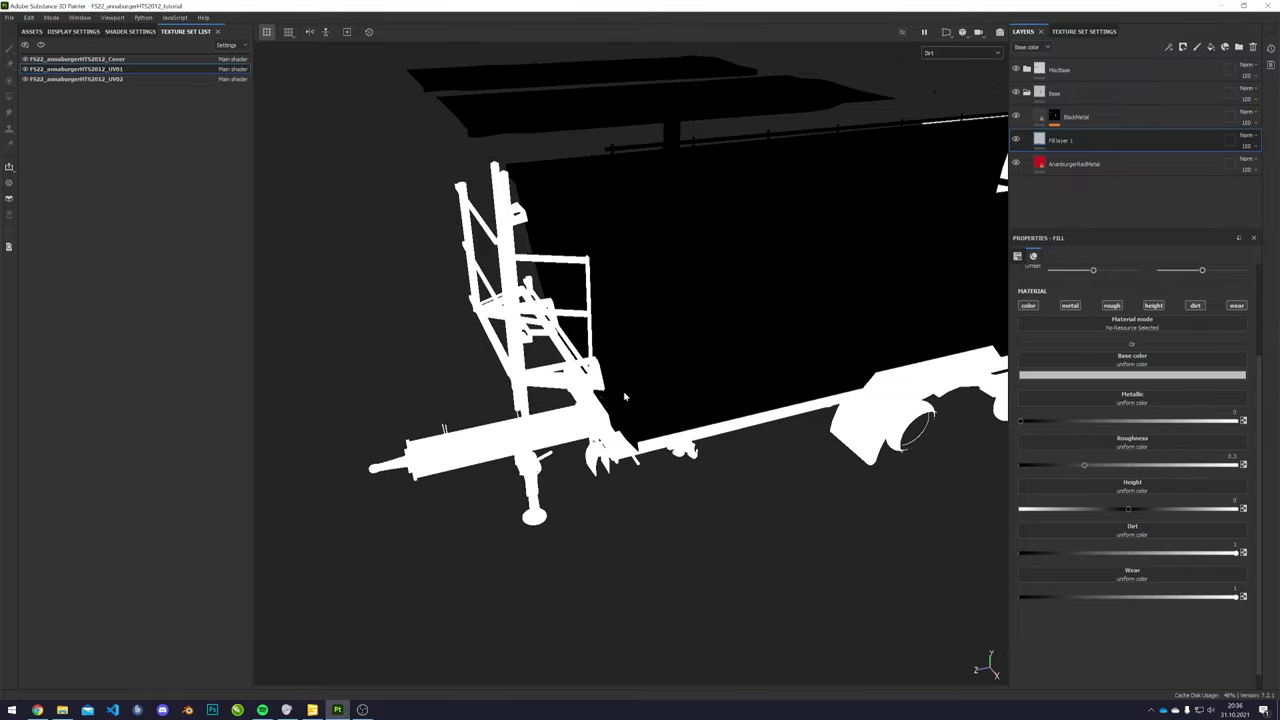
key("Delete")
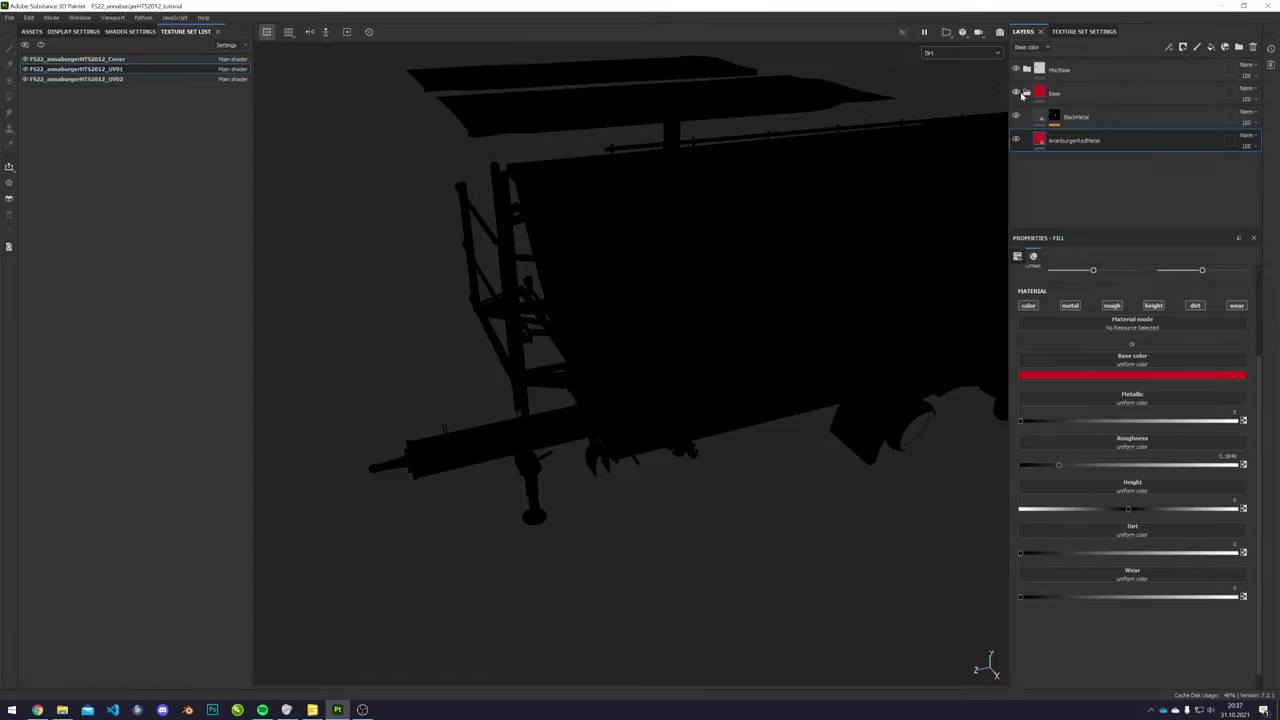
key("m")
- Examine the trailer's lever mechanism, bare metal bar, axles, underframe and drawbar in the Material view
left_click_drag(817, 441, 558, 342, "alt")
scroll(552, 350, "up", 3)
middle_click_drag(558, 342, 789, 333, "alt")
left_click_drag(789, 333, 466, 301, "alt")
scroll(777, 291, "up", 3)
left_click_drag(777, 291, 714, 286, "alt")
left_click_drag(812, 279, 819, 278, "alt")
right_click_drag(820, 262, 686, 332, "shift")
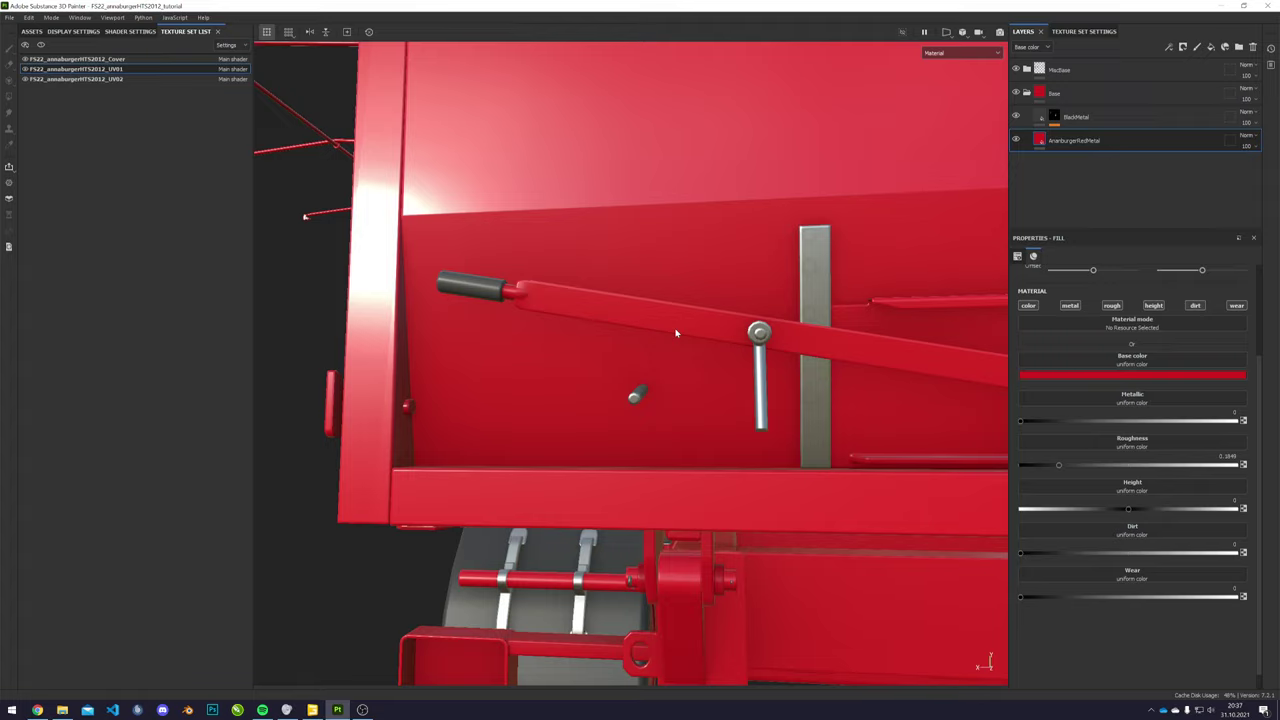
left_click_drag(676, 333, 749, 314, "alt")
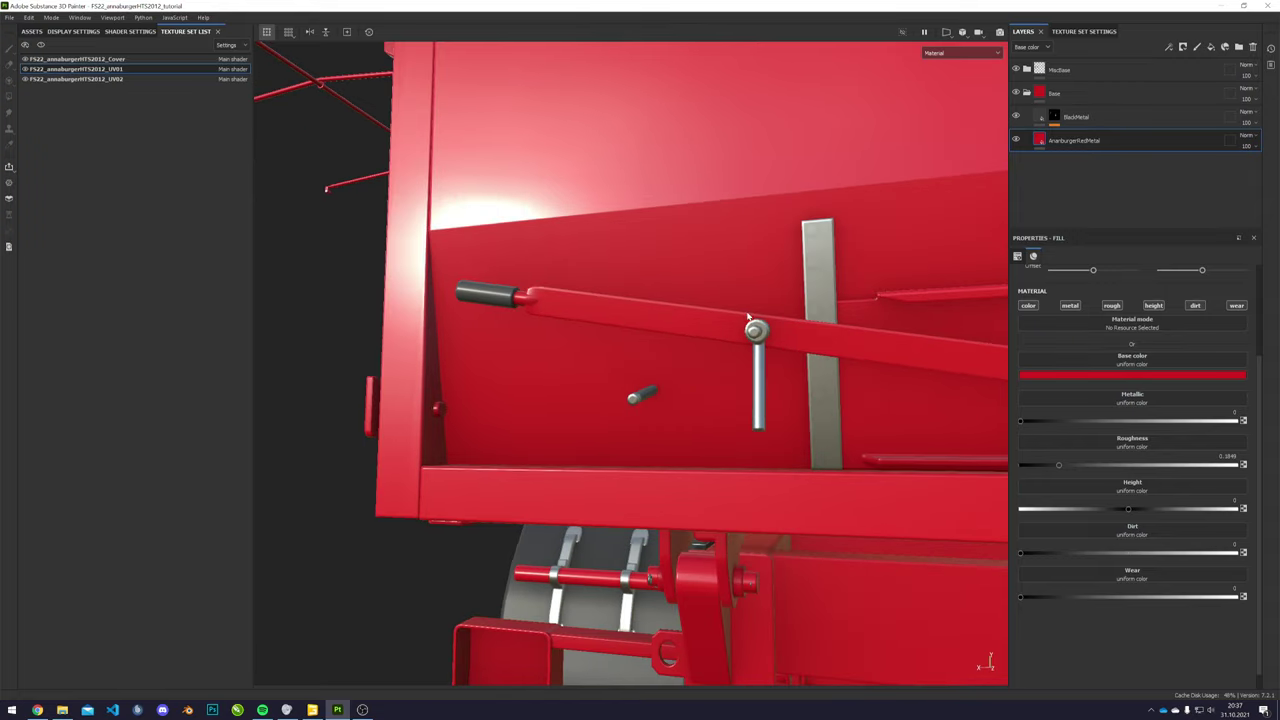
middle_click_drag(749, 314, 634, 325, "alt")
scroll(634, 318, "up", 3)
left_click_drag(634, 311, 711, 291, "alt")
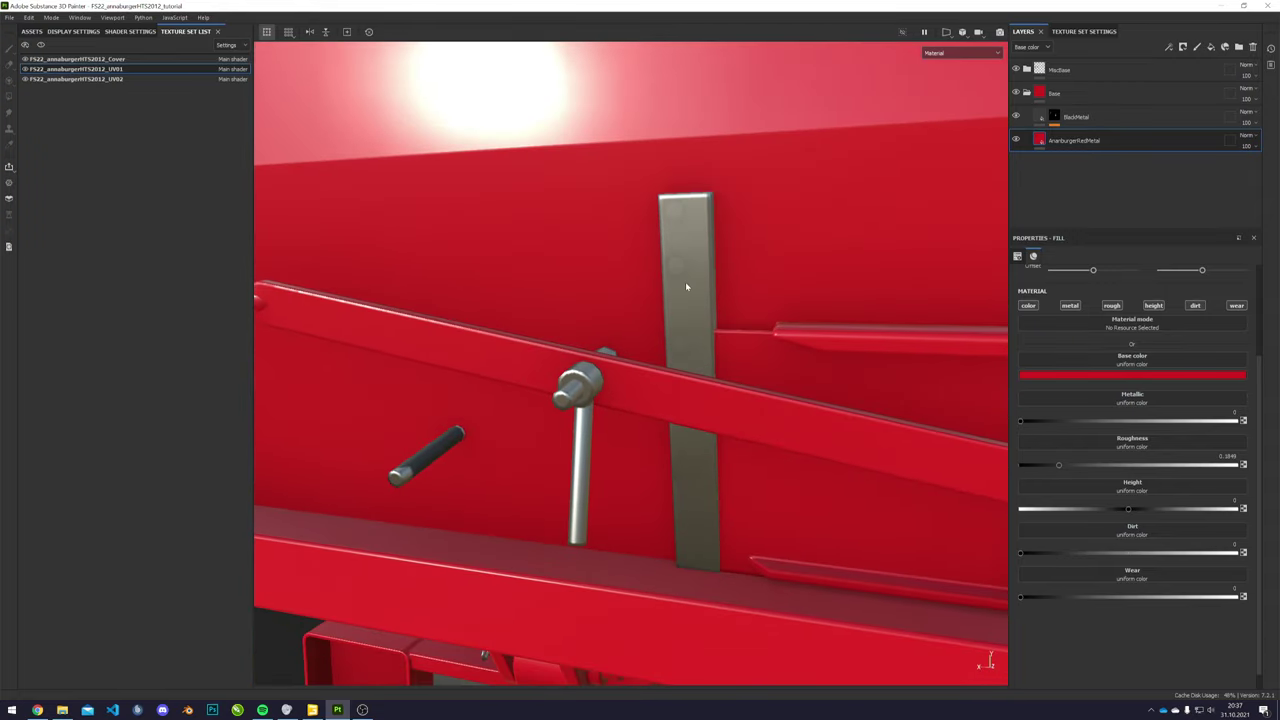
left_click_drag(680, 241, 532, 429, "alt")
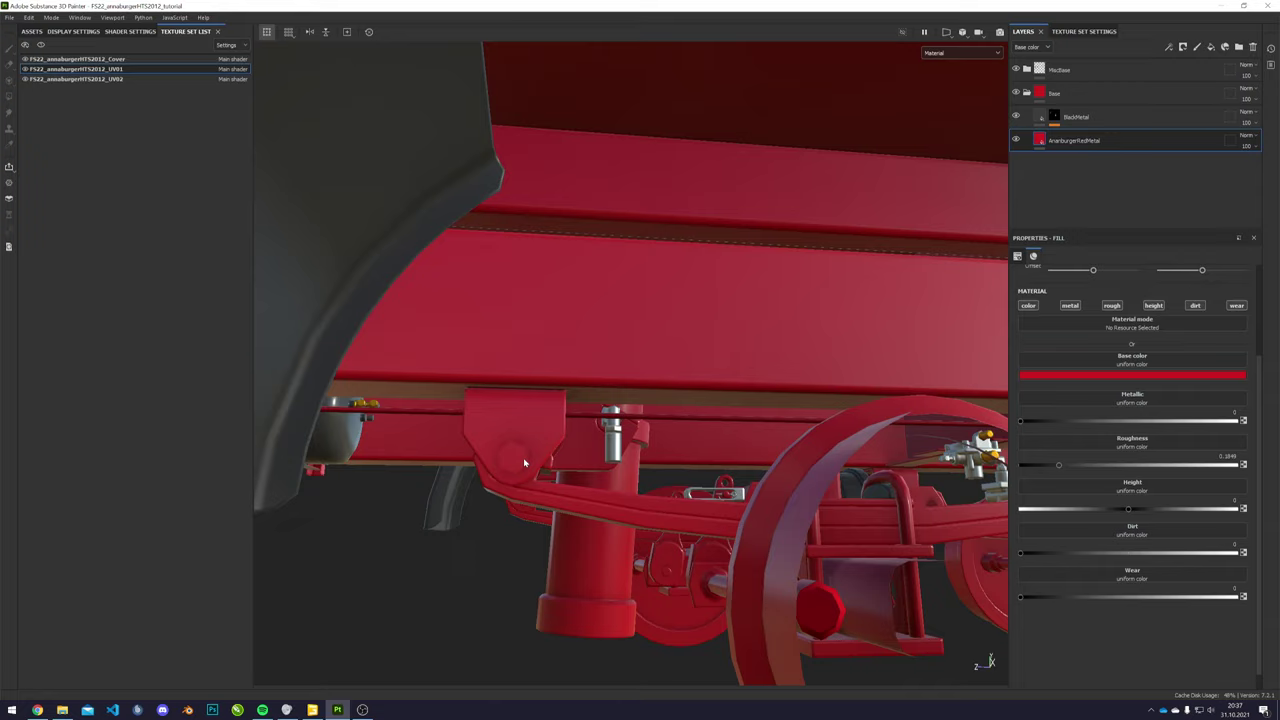
scroll(524, 459, "down", 5)
middle_click_drag(572, 427, 700, 406, "alt")
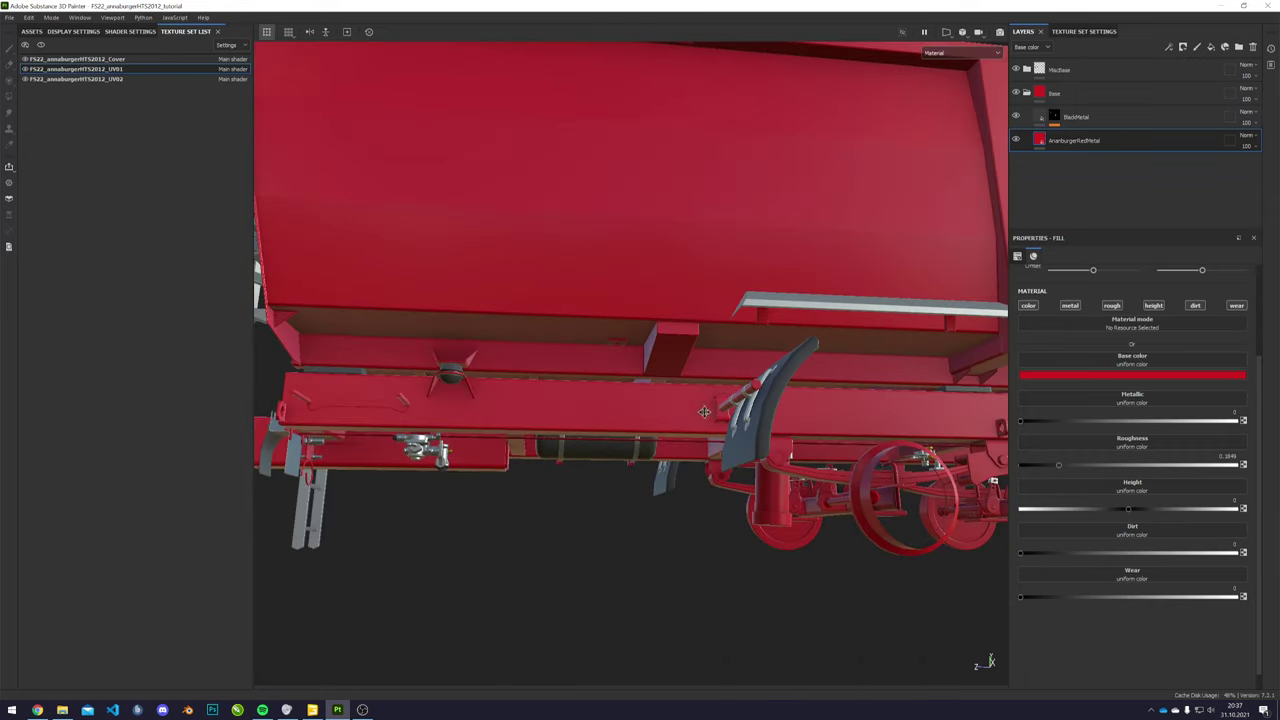
left_click_drag(580, 440, 620, 449, "alt")
middle_click_drag(620, 449, 1038, 443, "alt")
- Add a layer group above the Base folder and name it BaseDirt
left_click(1132, 95)
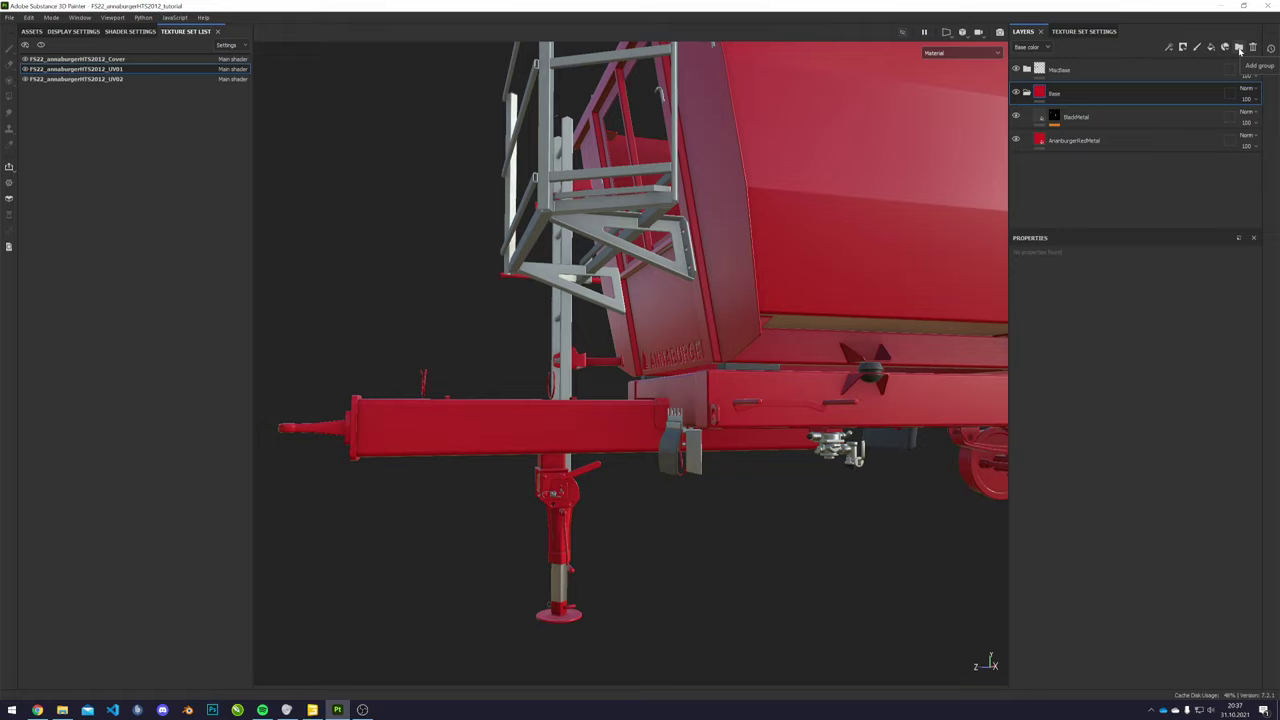
left_click(1239, 50)
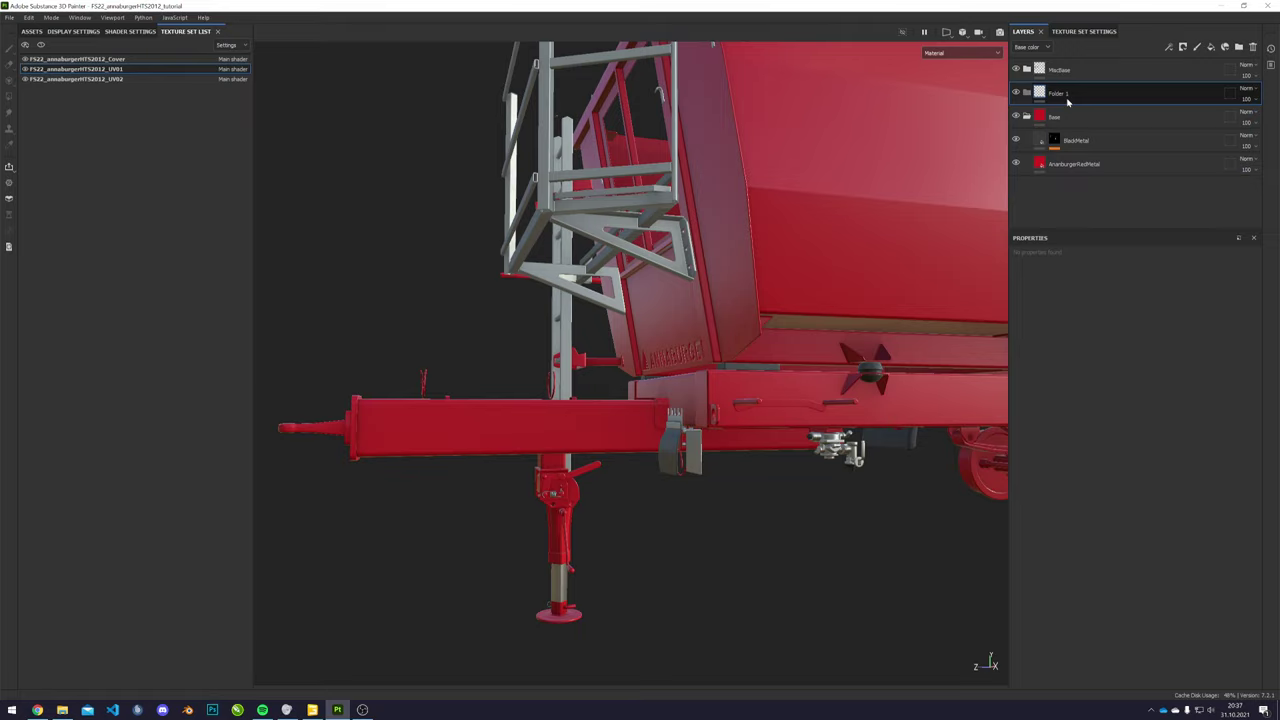
double_click(1060, 96)
type("BASEdIRT")
key("ctrl+a")
type("BaseDirt")
key("Return")
- Add a fill layer inside the BaseDirt group and disable its height and wear channels
left_click(1197, 47)
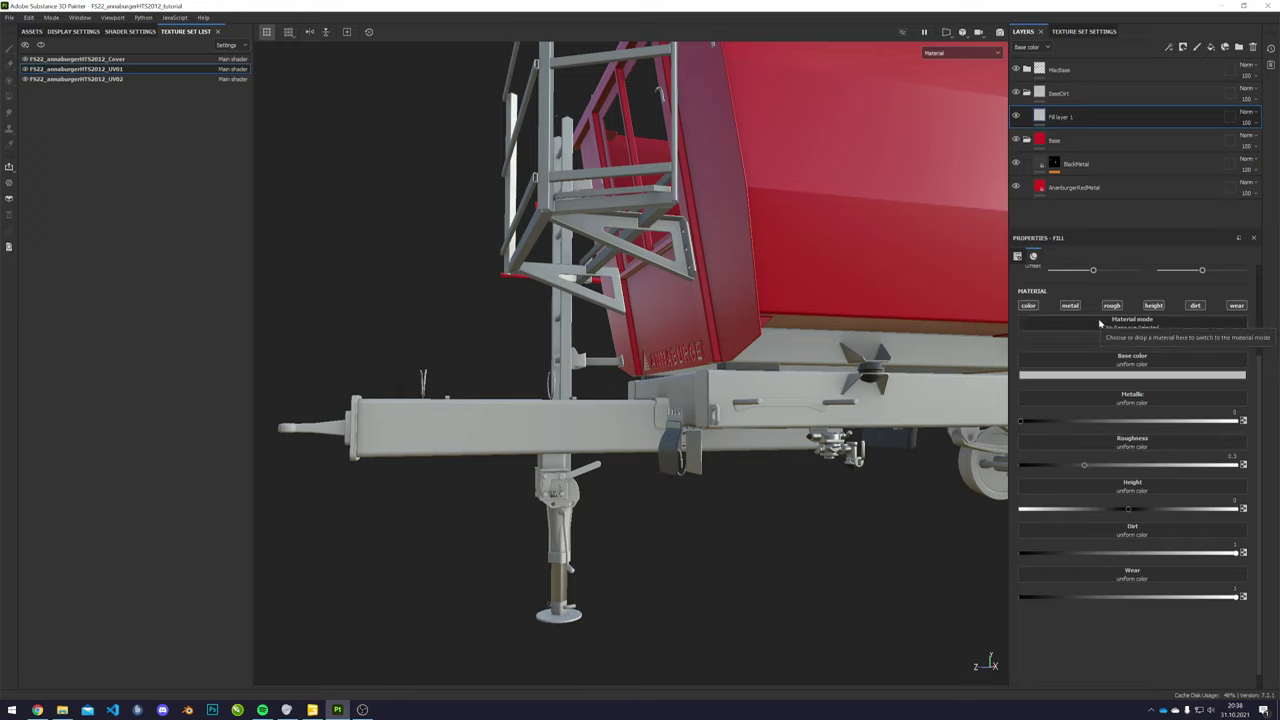
left_click(1153, 305)
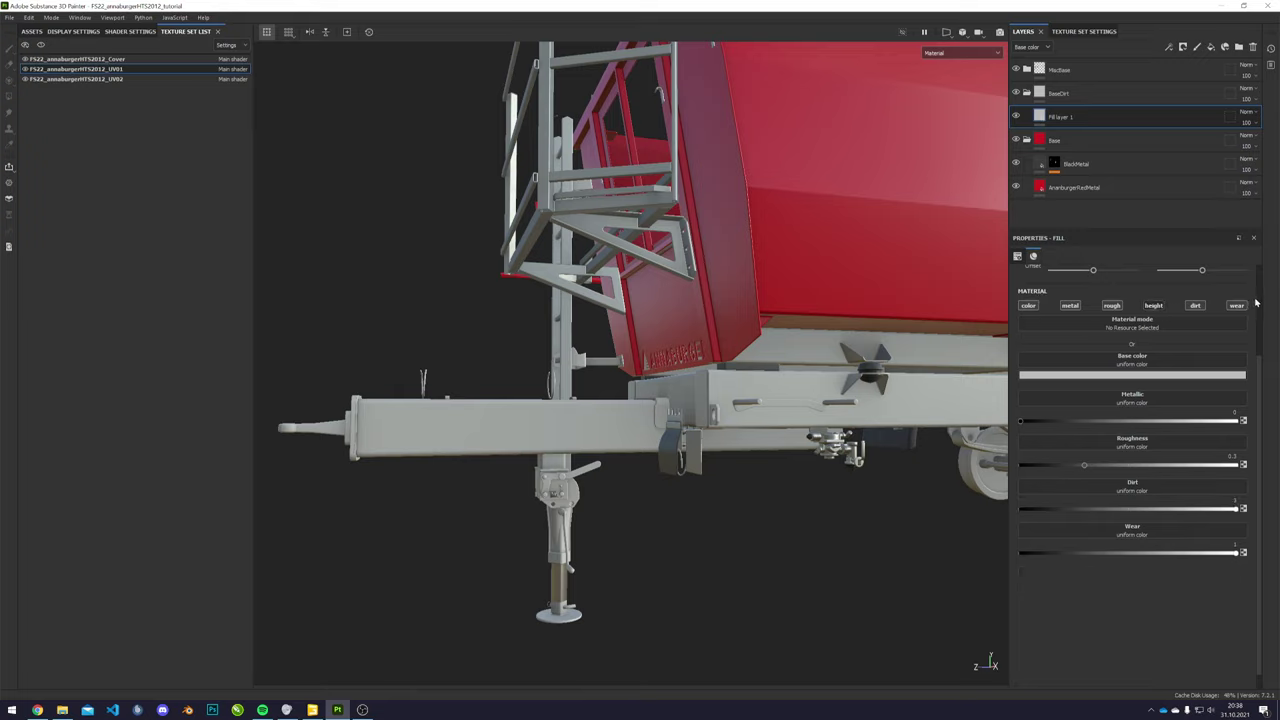
left_click(1237, 305)
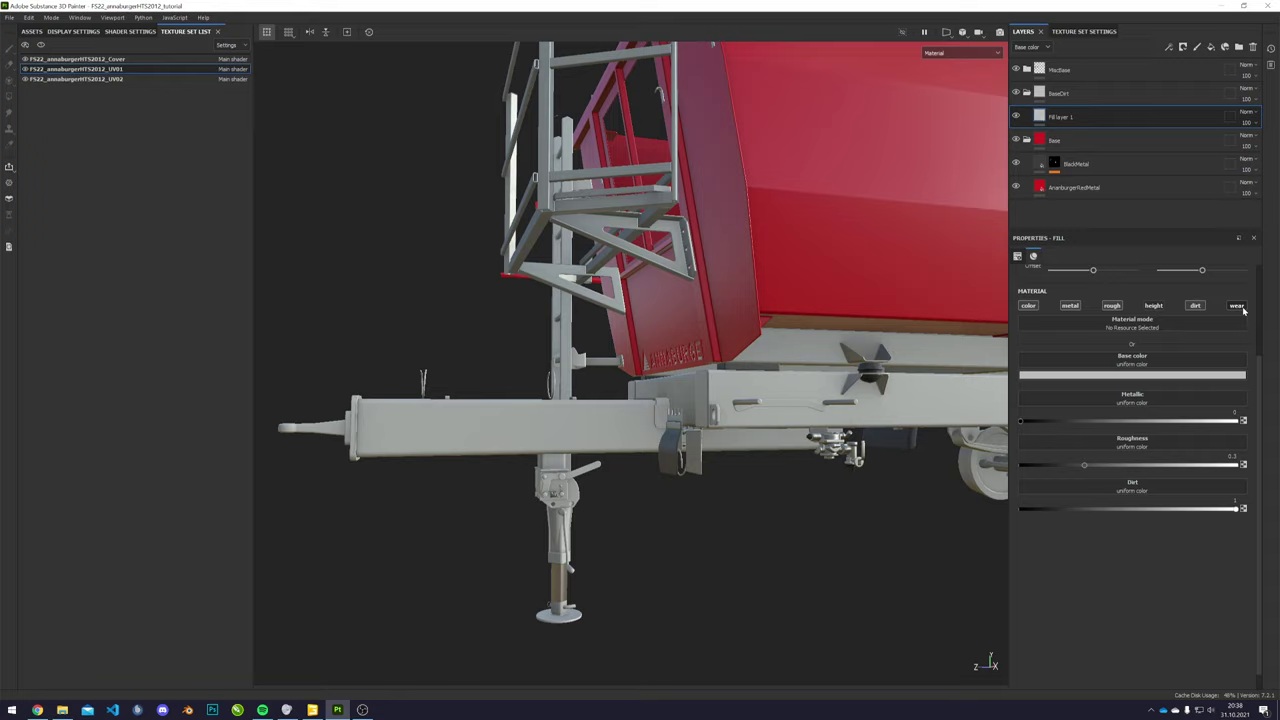
- Set the BaseDirt fill layer's roughness to about 0.1363 and its base color to dark brown 5d4a3f
left_click_drag(1077, 468, 1048, 466)
left_click(1055, 382)
left_click_drag(1146, 482, 1149, 474)
left_click_drag(1112, 454, 1086, 455)
left_click(1097, 452)
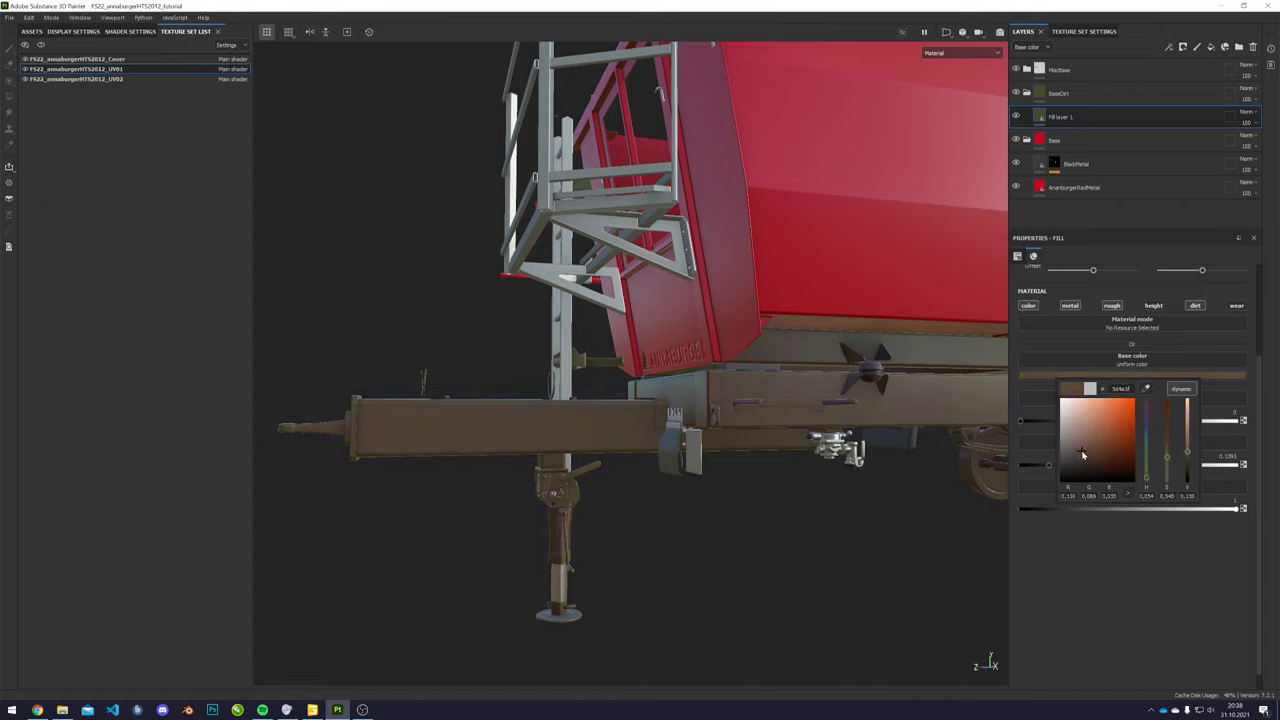